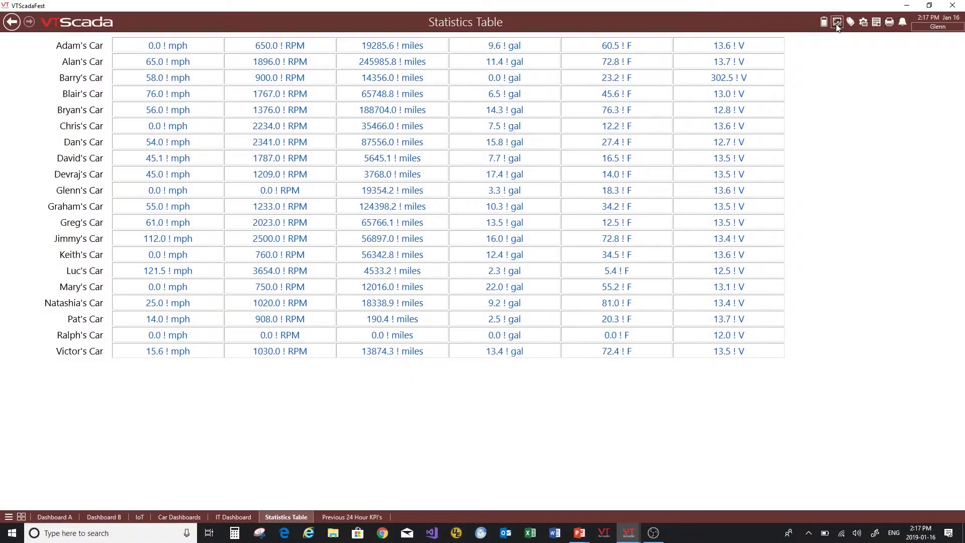
Open the Statistics Table page for editing and review its tag list's widget, filter/sort and table layout properties.
{"action": "left_click", "coordinate": [837, 23]}
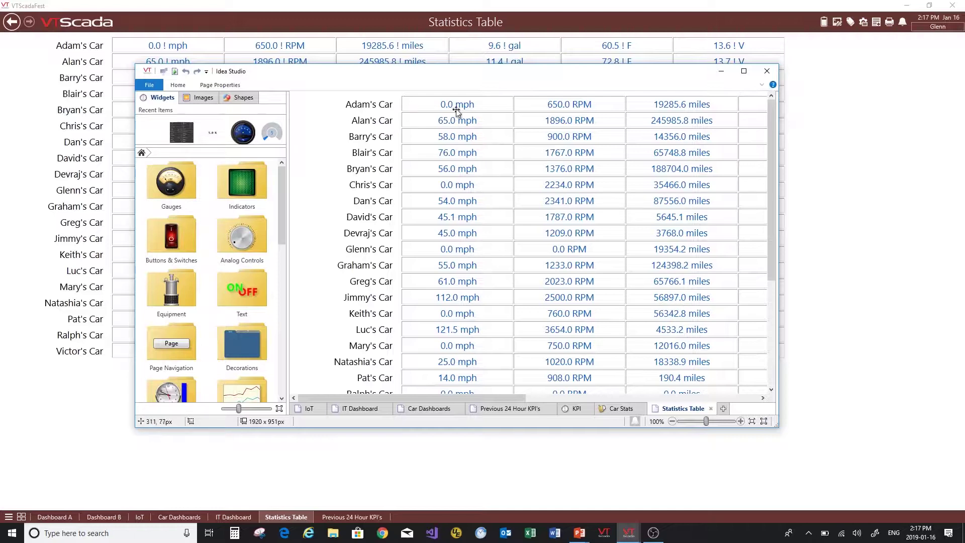
{"action": "left_click", "coordinate": [386, 105]}
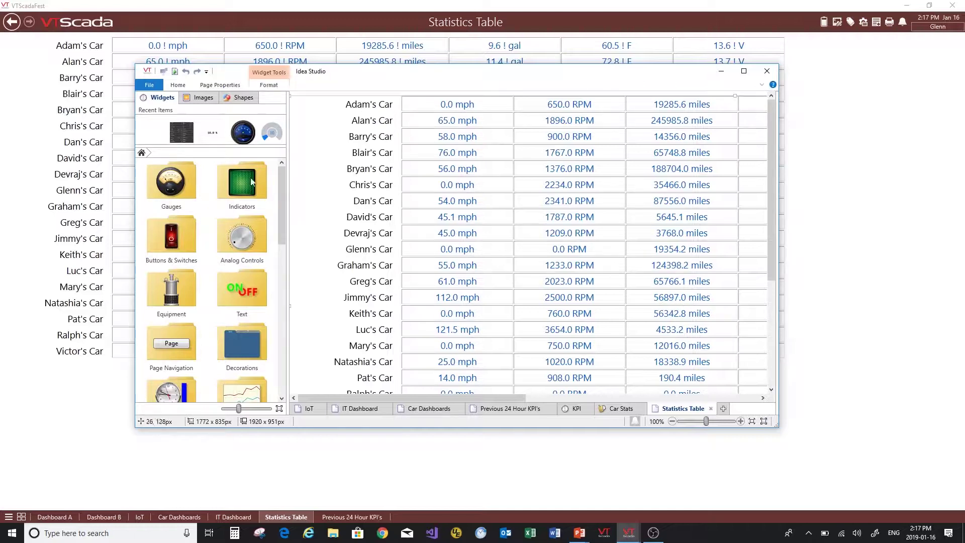
{"action": "right_click", "coordinate": [379, 121]}
{"action": "left_click", "coordinate": [366, 129]}
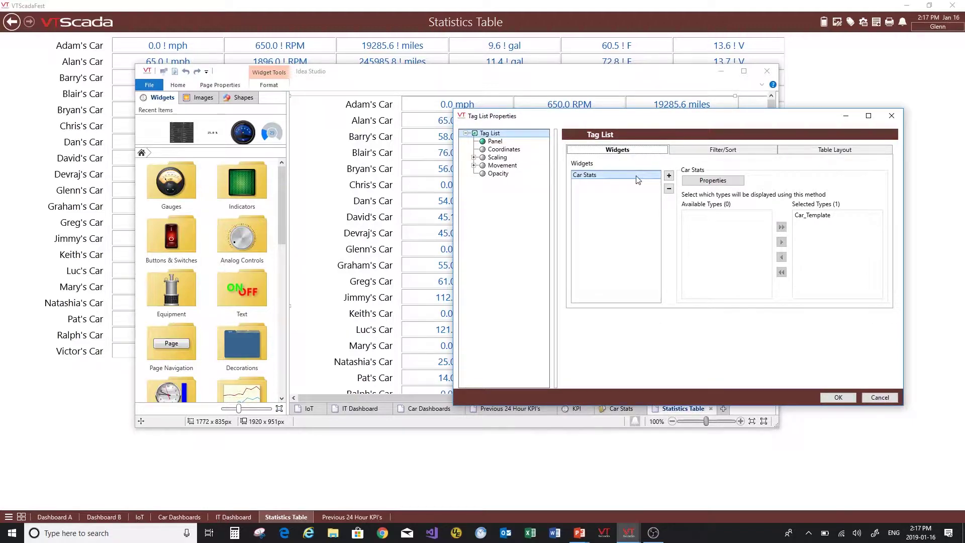
{"action": "left_click", "coordinate": [730, 153]}
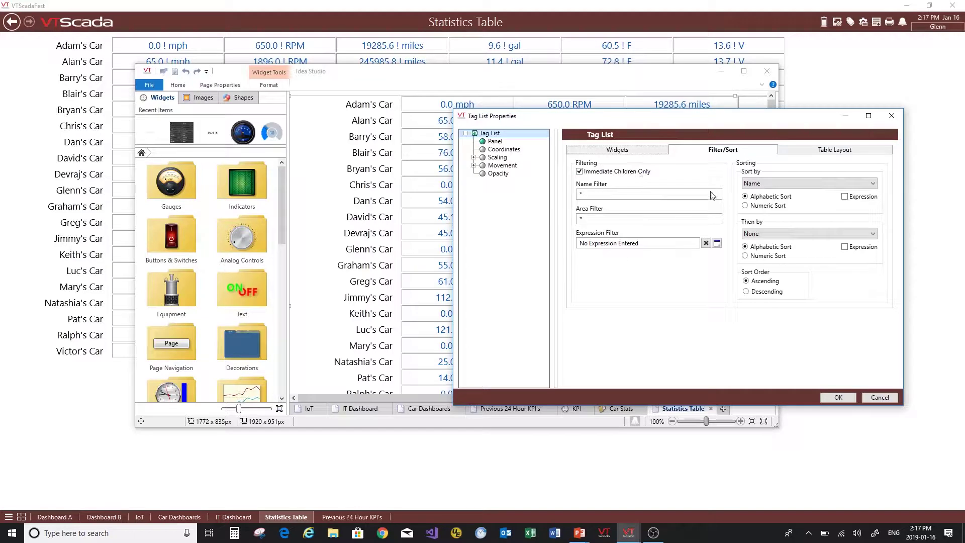
{"action": "left_click", "coordinate": [809, 153]}
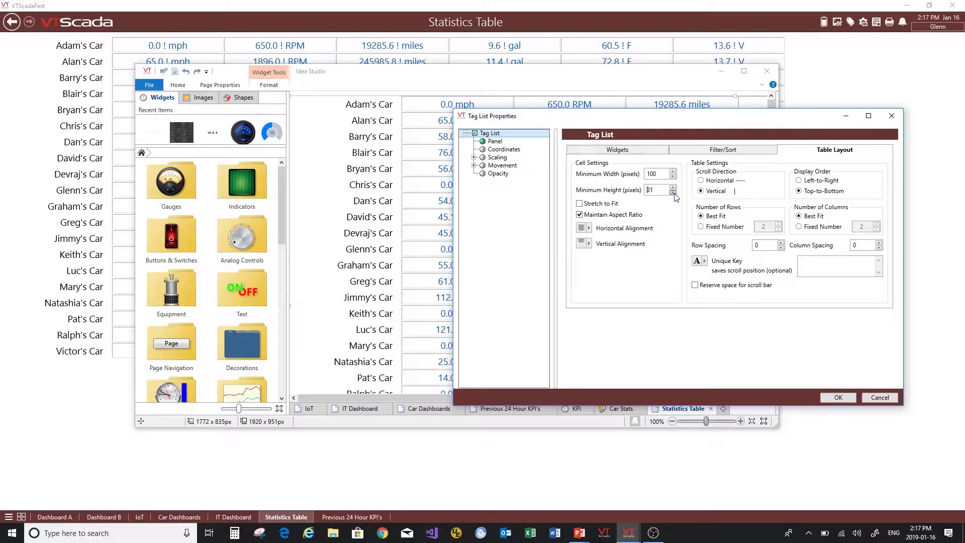
Try a minimum cell height of 25 pixels in the tag list's table layout, and discard the property changes.
{"action": "left_click", "coordinate": [673, 192]}
{"action": "left_click", "coordinate": [673, 193]}
{"action": "left_click", "coordinate": [673, 192]}
{"action": "left_click", "coordinate": [673, 192]}
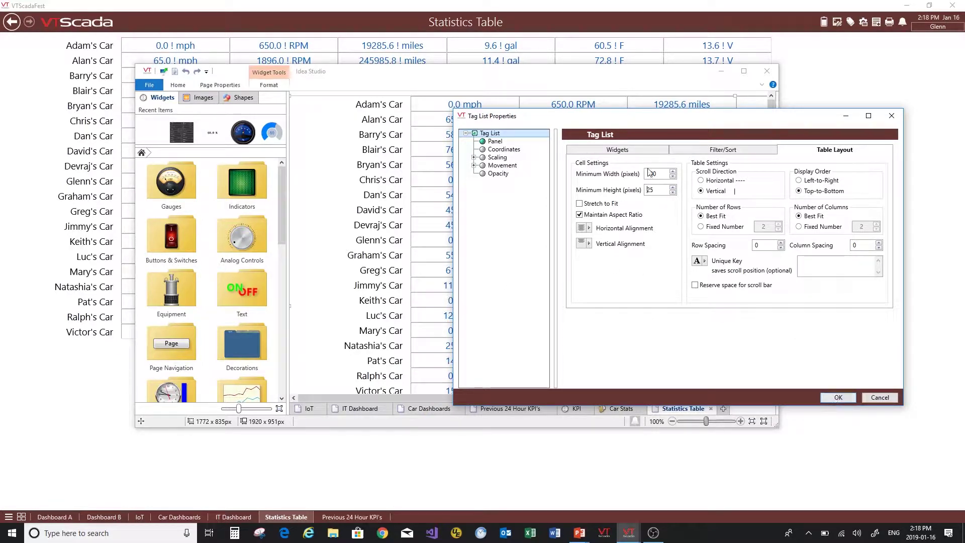
{"action": "left_click", "coordinate": [634, 150]}
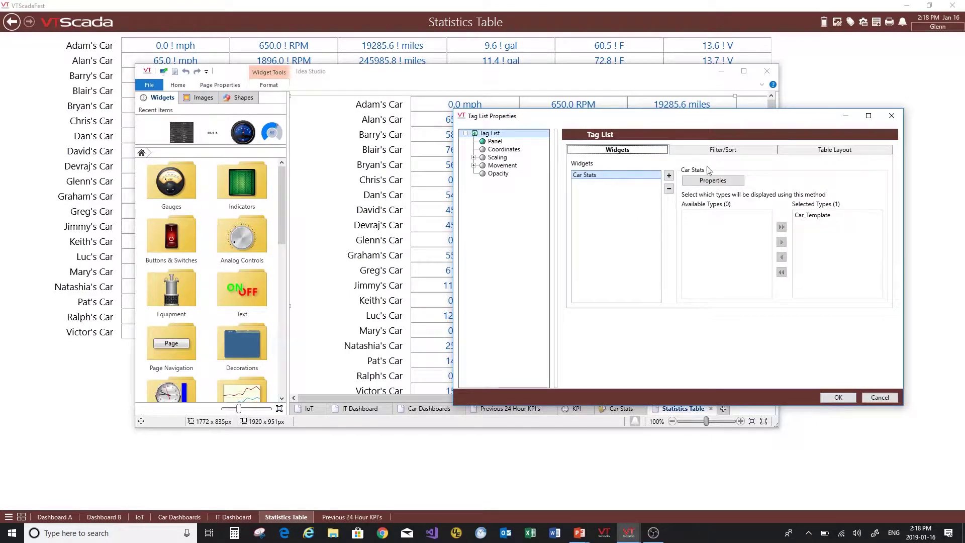
{"action": "left_click", "coordinate": [794, 152]}
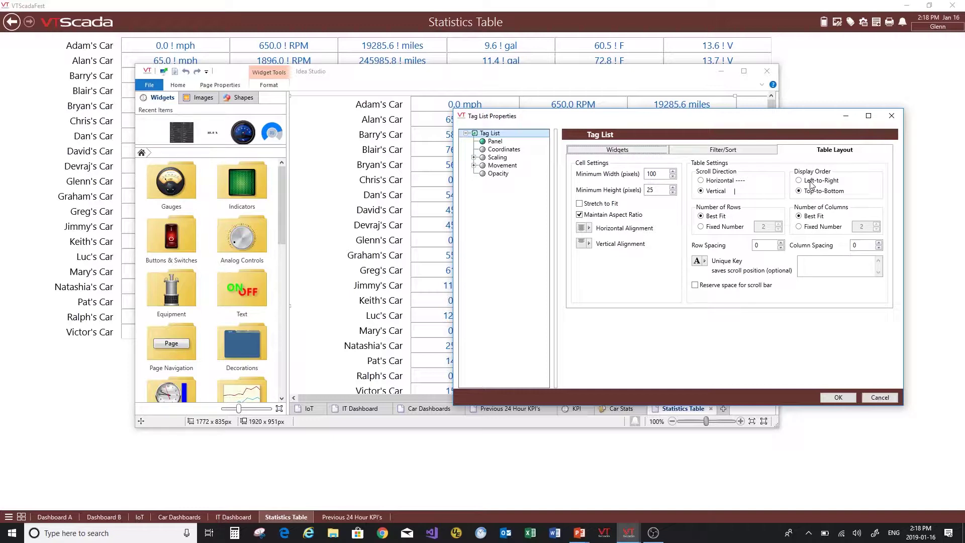
{"action": "left_click", "coordinate": [611, 151]}
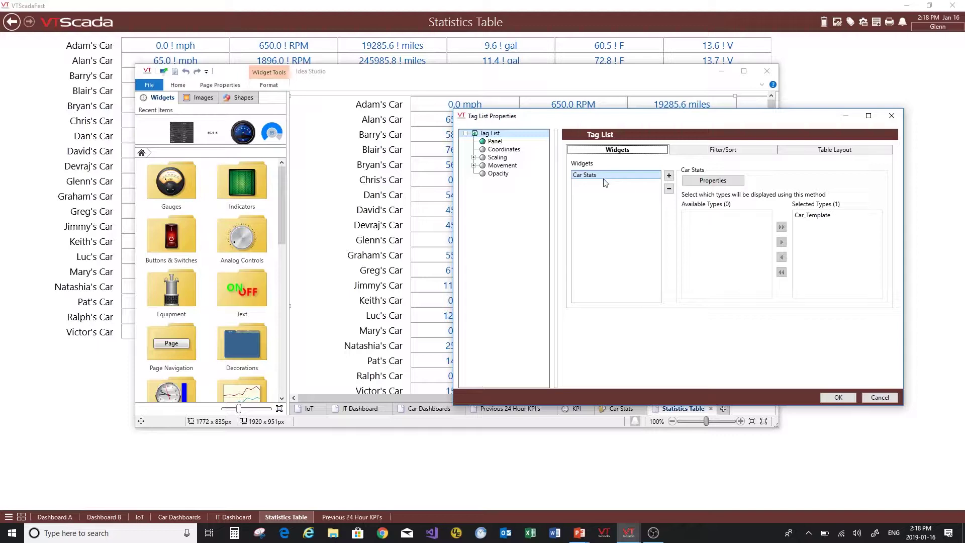
{"action": "left_click", "coordinate": [867, 400]}
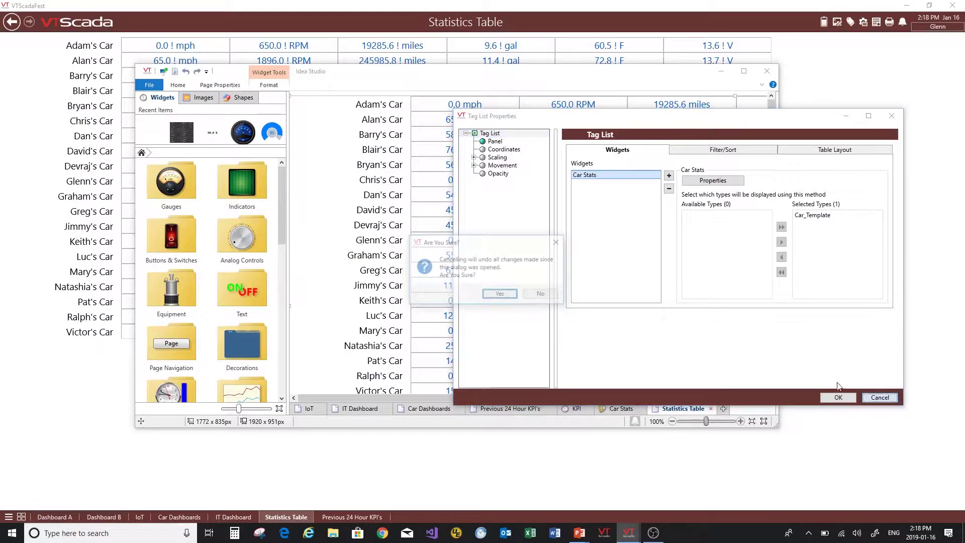
{"action": "left_click", "coordinate": [500, 295]}
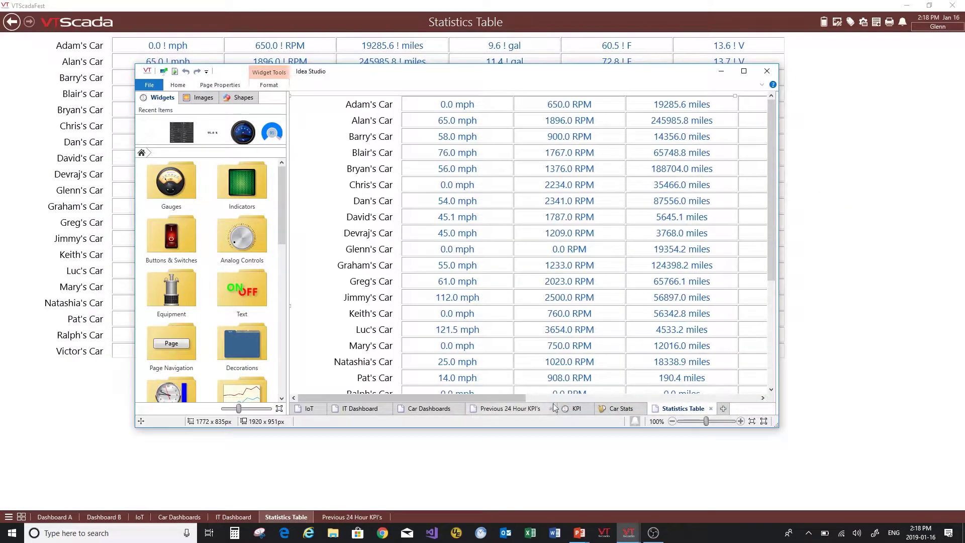
Open the Car Stats widget in a maximized editor and inspect the tag linked to its speed value.
{"action": "left_click", "coordinate": [619, 409]}
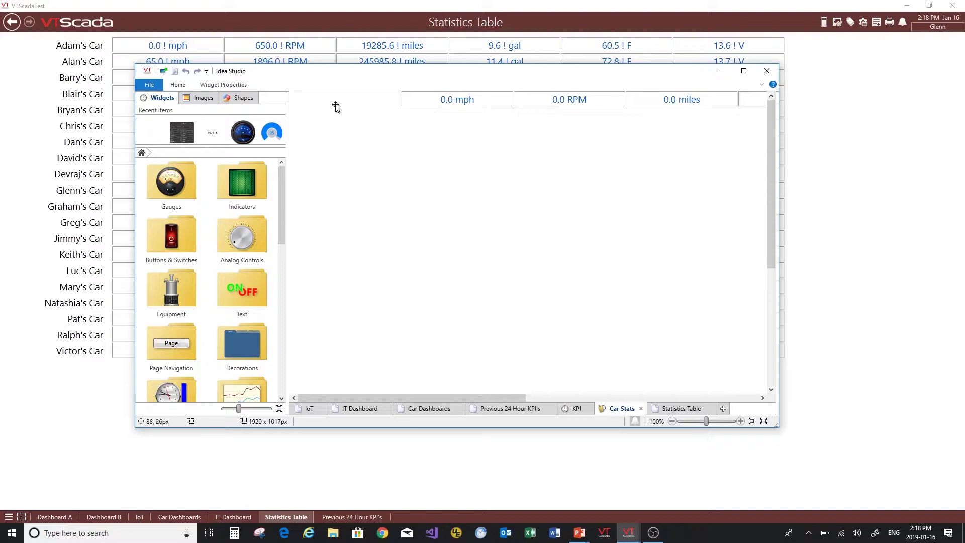
{"action": "left_click", "coordinate": [493, 100]}
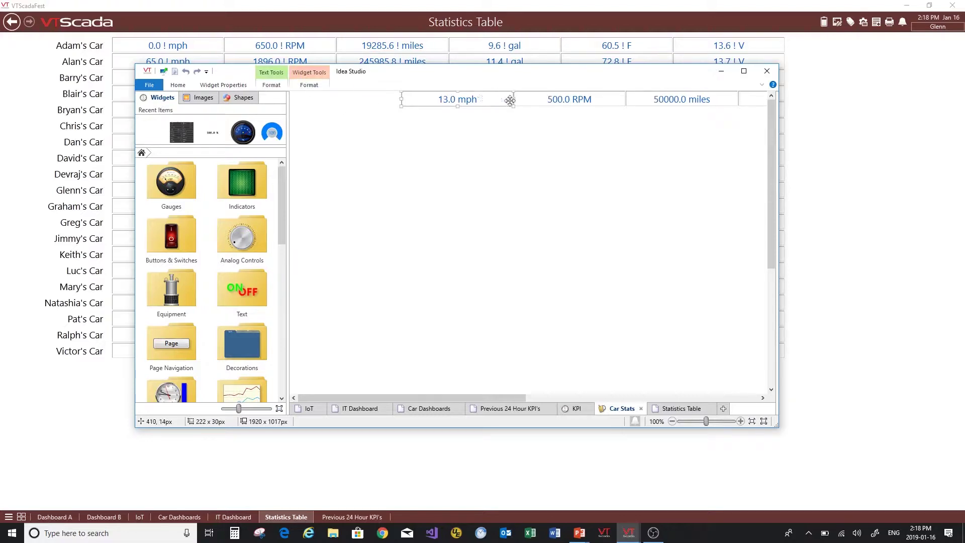
{"action": "left_click", "coordinate": [744, 71]}
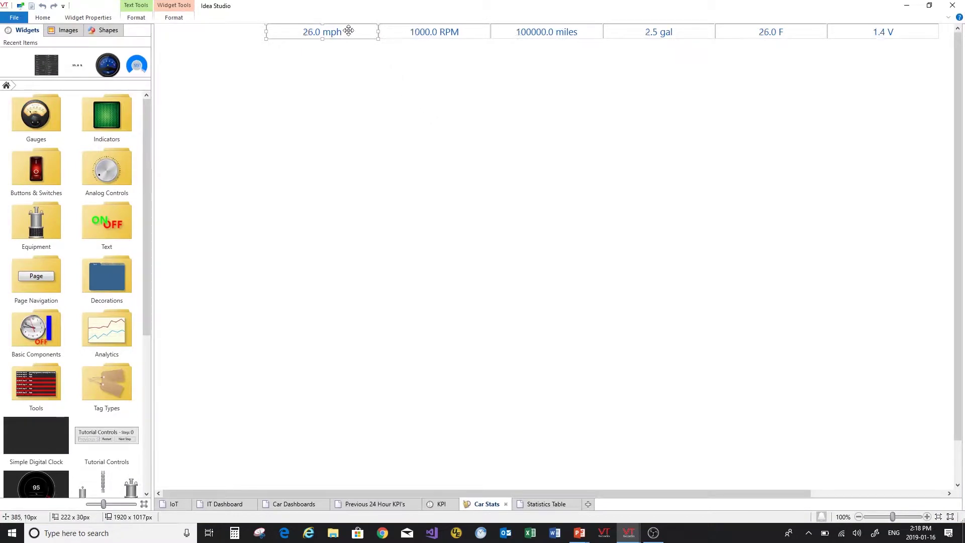
{"action": "right_click", "coordinate": [354, 31]}
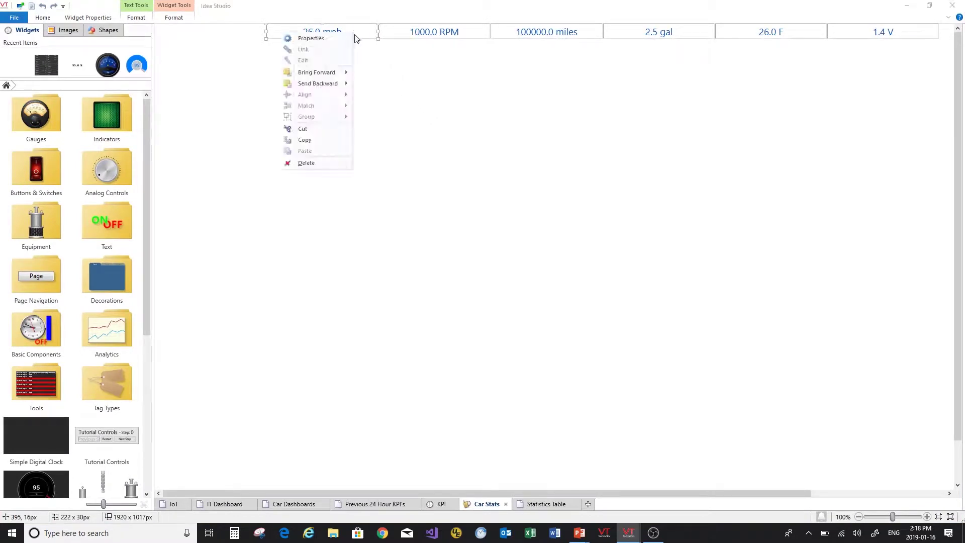
{"action": "left_click", "coordinate": [329, 42]}
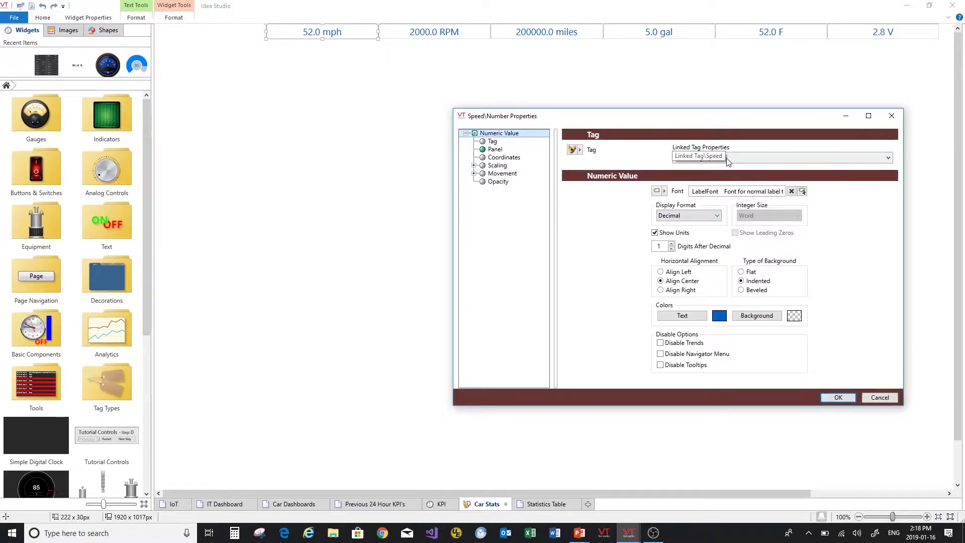
{"action": "left_click", "coordinate": [878, 398]}
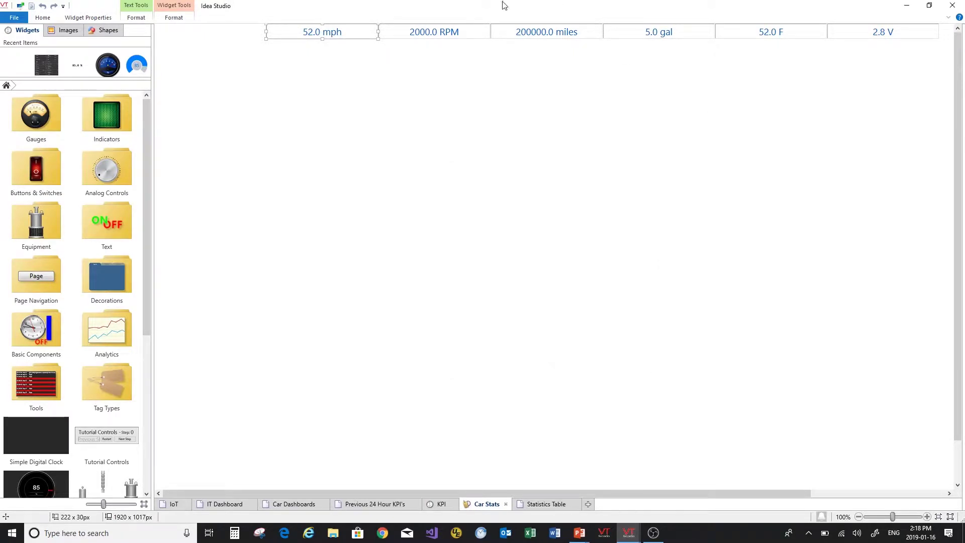
Inspect the properties of the RPM value in the Car Stats widget, and close the editor.
{"action": "right_click", "coordinate": [461, 32]}
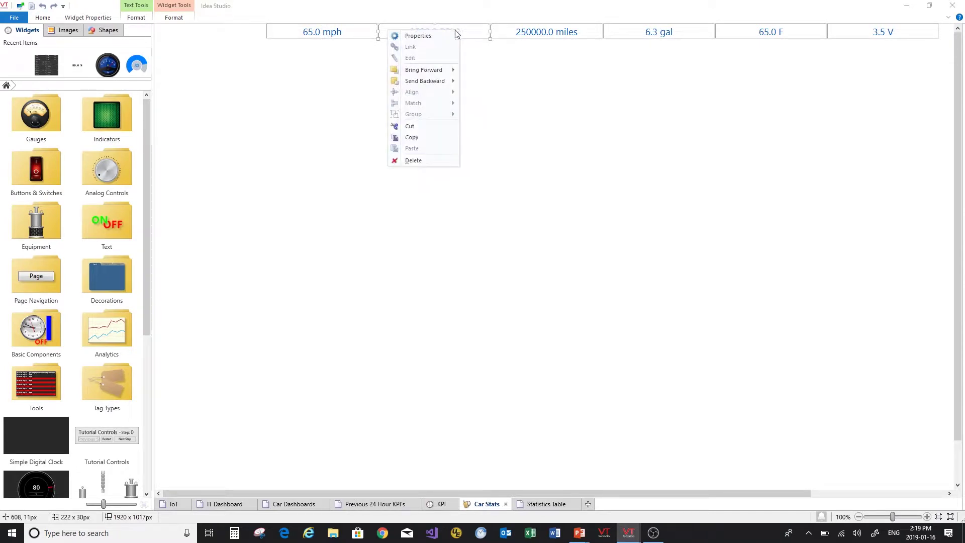
{"action": "left_click", "coordinate": [418, 36]}
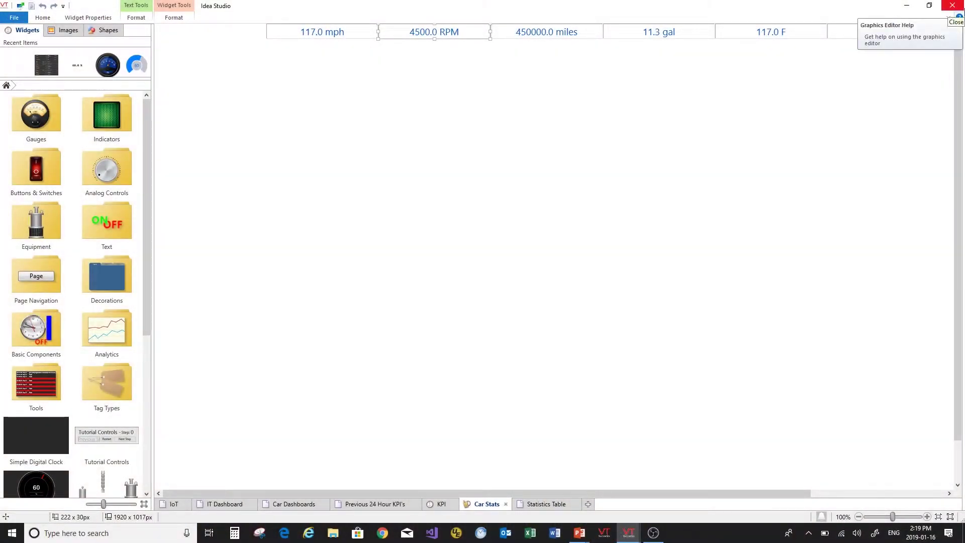
{"action": "left_click", "coordinate": [956, 5]}
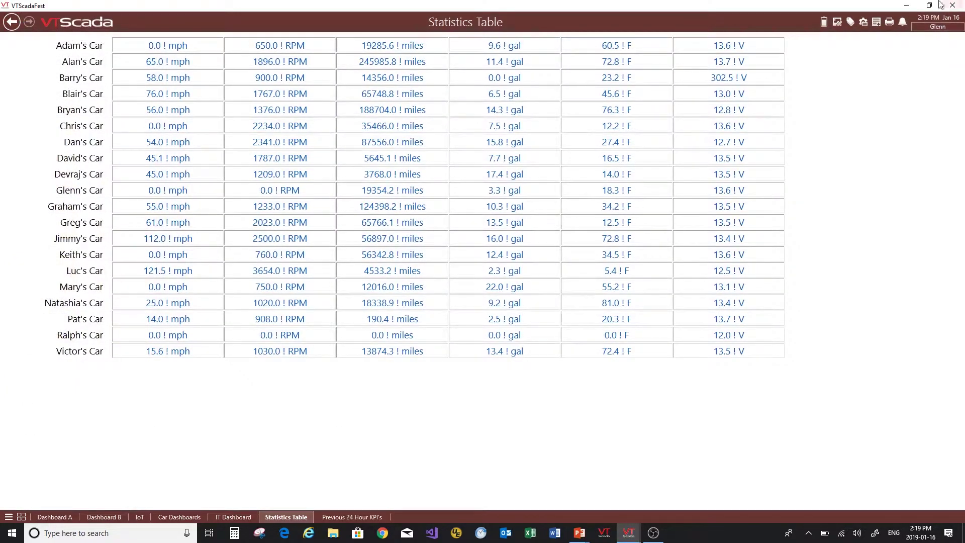
Copy the Victors Car tag with its child tags from the Tag Browser.
{"action": "left_click", "coordinate": [847, 22]}
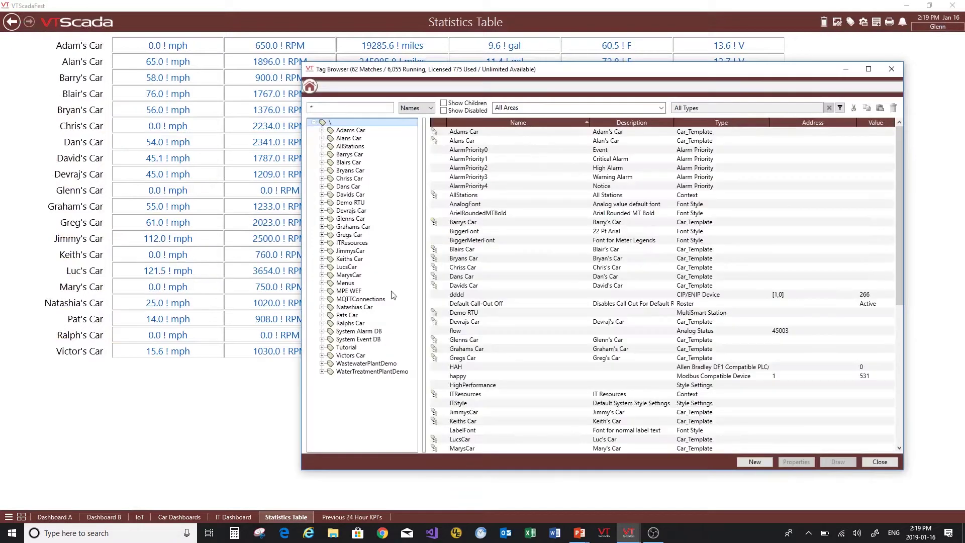
{"action": "left_click", "coordinate": [341, 356]}
{"action": "right_click", "coordinate": [341, 357]}
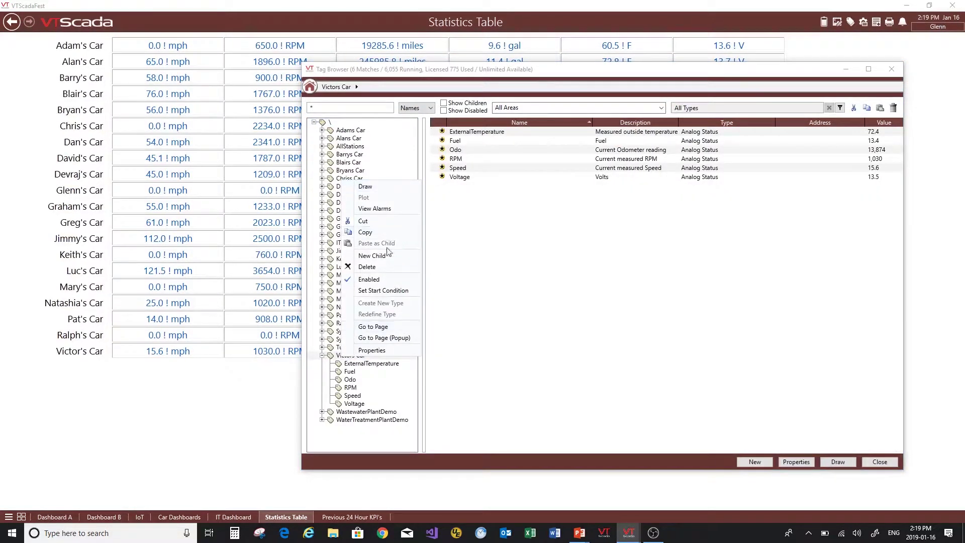
{"action": "left_click", "coordinate": [371, 232]}
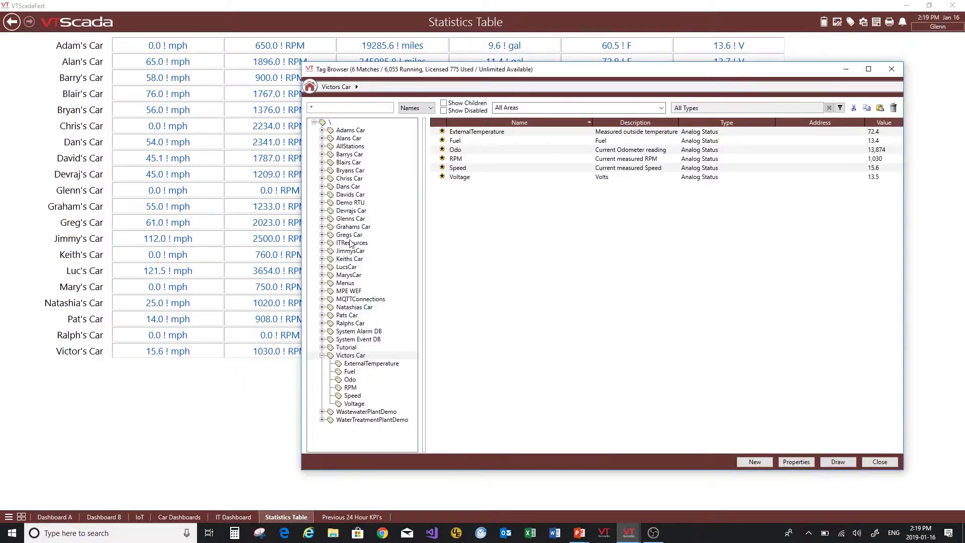
Paste the copied car tag under the root and resolve the name conflict by naming it WalterCar.
{"action": "left_click", "coordinate": [347, 123]}
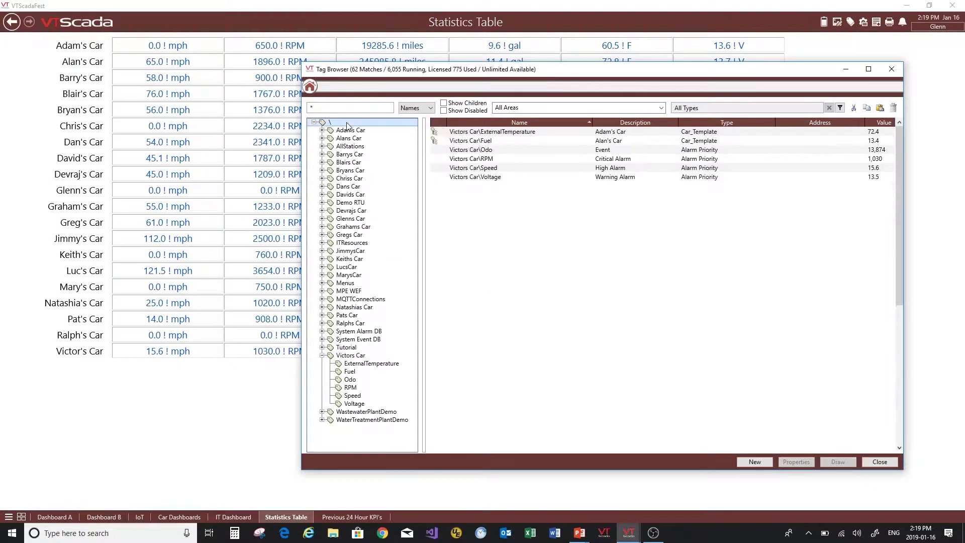
{"action": "right_click", "coordinate": [347, 124]}
{"action": "left_click", "coordinate": [382, 186]}
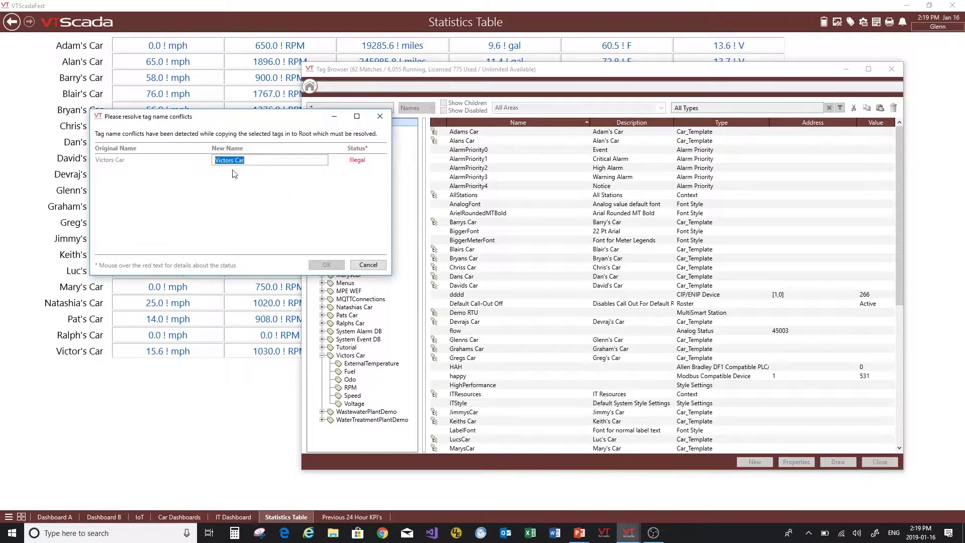
{"action": "left_click", "coordinate": [259, 161]}
{"action": "left_click", "coordinate": [149, 166]}
{"action": "type", "text": "WalterCar"}
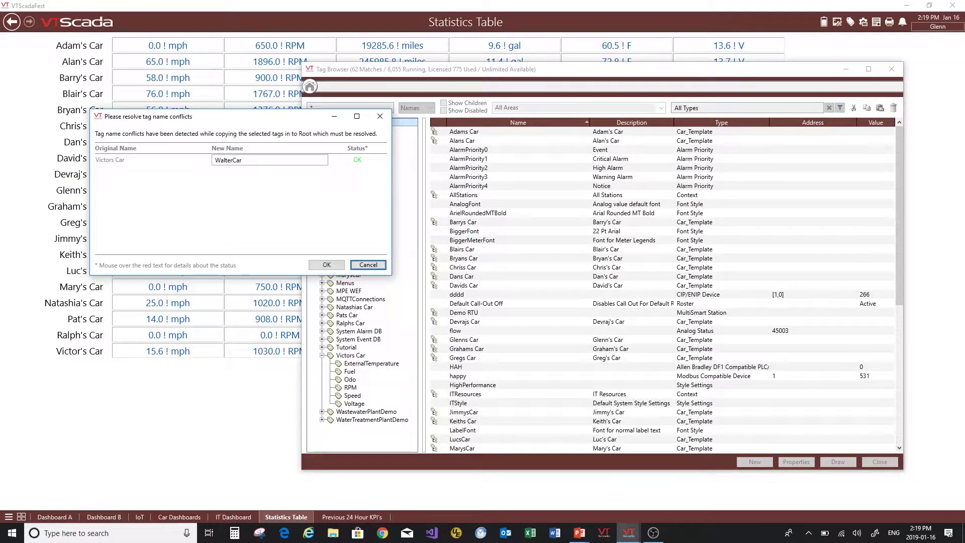
{"action": "left_click", "coordinate": [332, 265]}
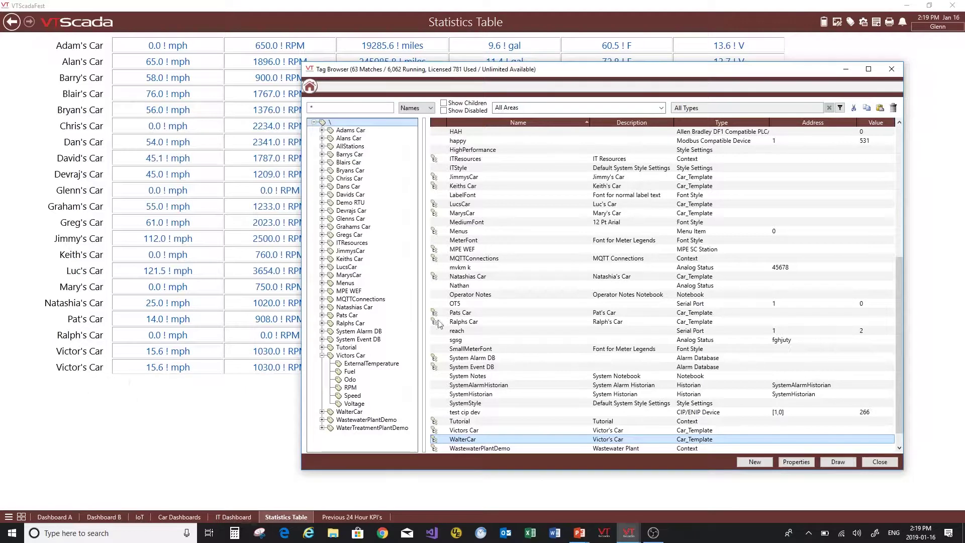
Change the description of the WalterCar tag to "Walter's Car".
{"action": "double_click", "coordinate": [538, 440]}
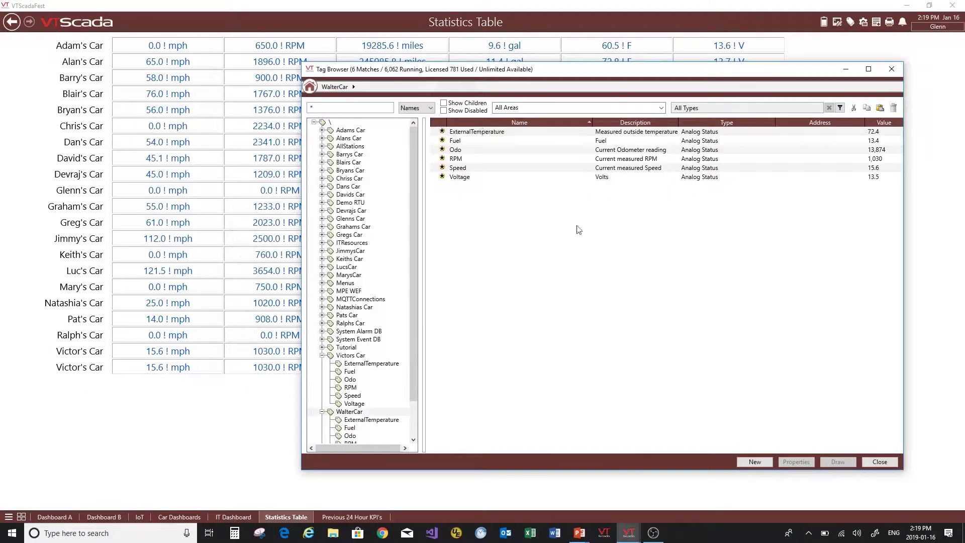
{"action": "right_click", "coordinate": [350, 417]}
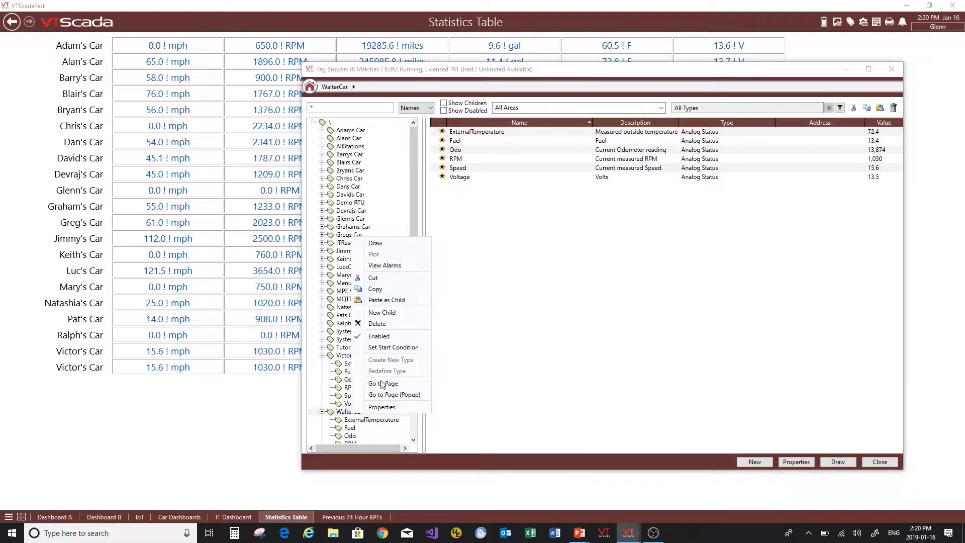
{"action": "left_click", "coordinate": [382, 406]}
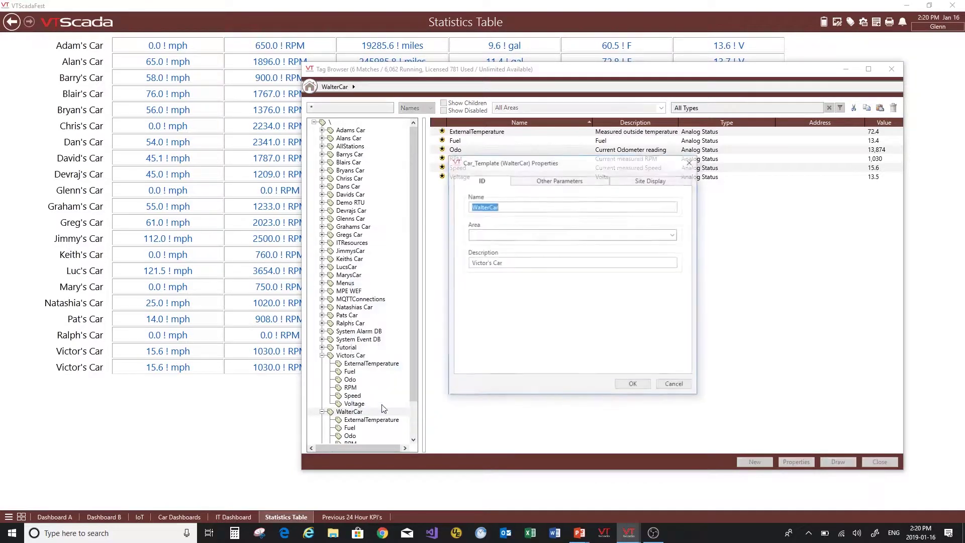
{"action": "left_click", "coordinate": [522, 265]}
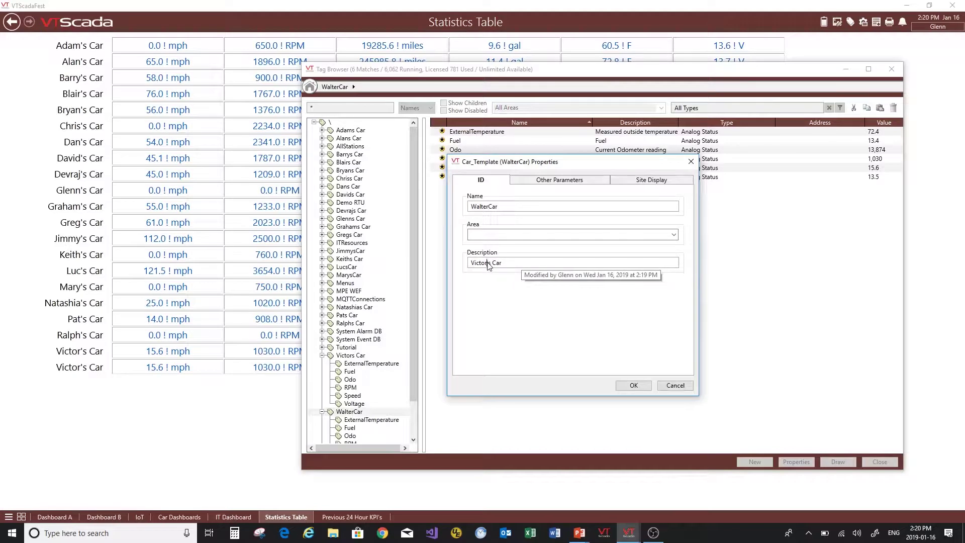
{"action": "double_click", "coordinate": [487, 265]}
{"action": "type", "text": "Walters"}
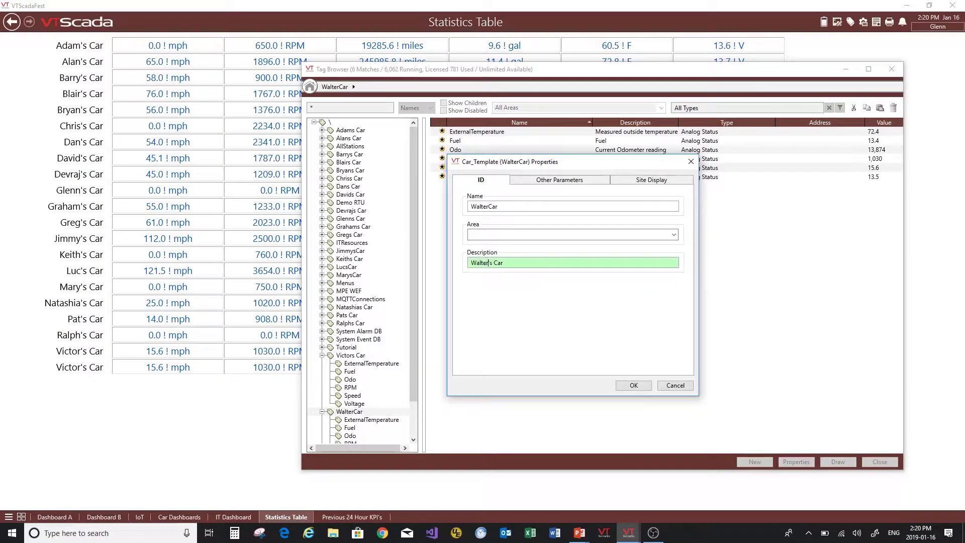
{"action": "left_click", "coordinate": [634, 385]}
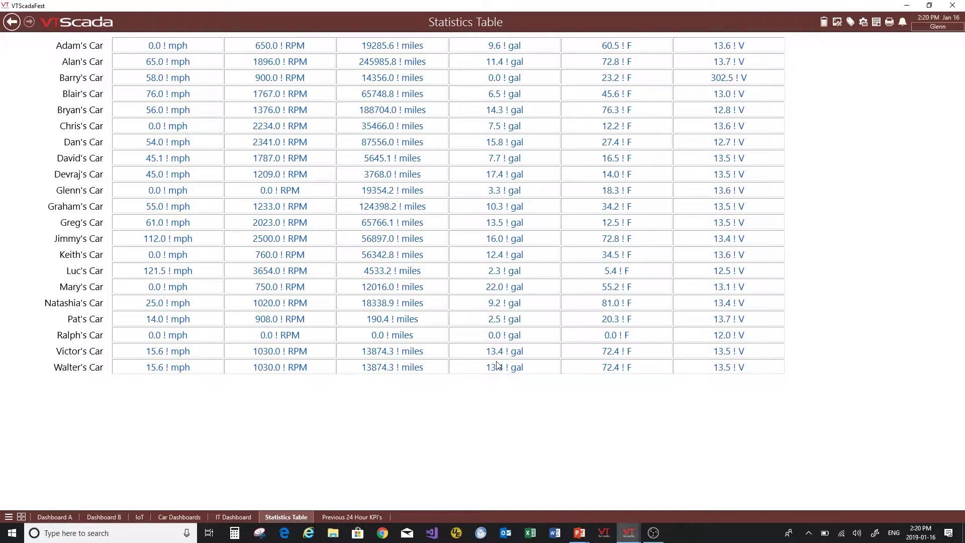
Inspect the Significant Alarms widget on the Previous 24 Hour KPI's page and its KPI widget definition, and close the editor.
{"action": "left_click", "coordinate": [351, 517]}
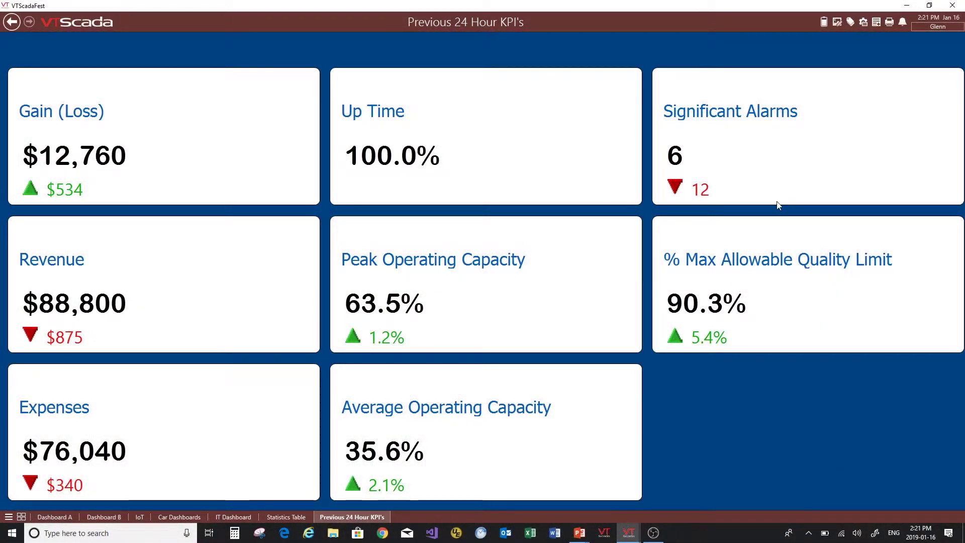
{"action": "left_click", "coordinate": [836, 22]}
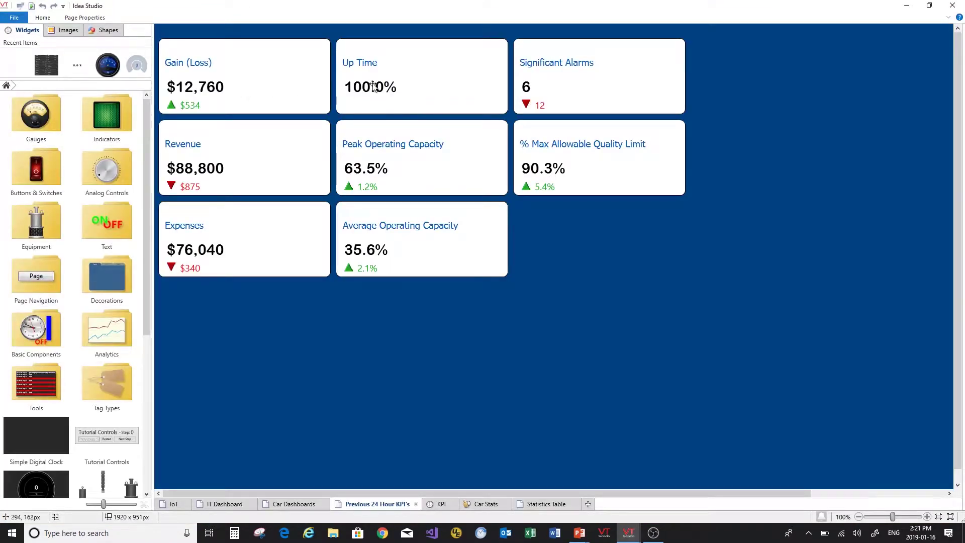
{"action": "left_click", "coordinate": [641, 90]}
{"action": "mouse_move", "coordinate": [612, 86]}
{"action": "left_mouse_down"}
{"action": "mouse_move", "coordinate": [828, 211]}
{"action": "mouse_move", "coordinate": [599, 65]}
{"action": "mouse_move", "coordinate": [610, 83]}
{"action": "left_mouse_up"}
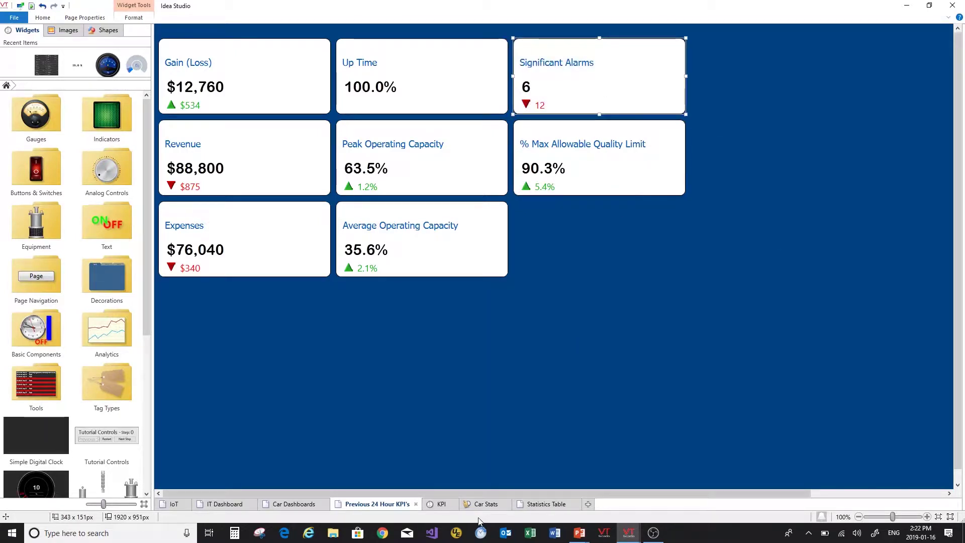
{"action": "left_click", "coordinate": [442, 504]}
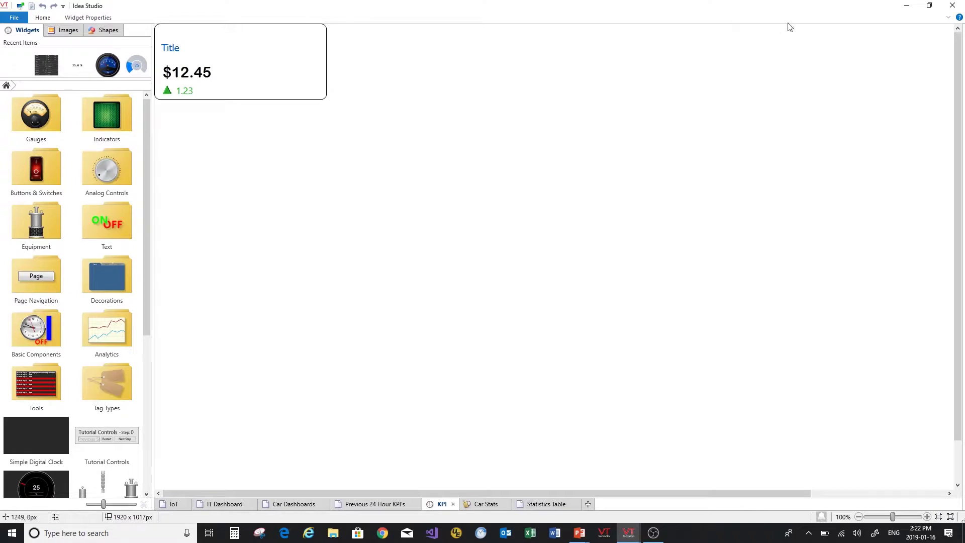
{"action": "left_click", "coordinate": [952, 5]}
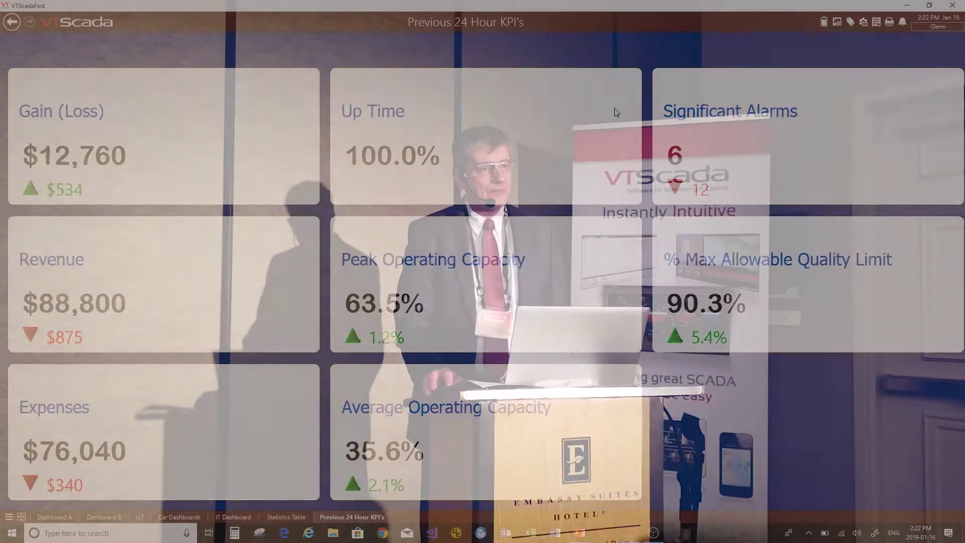
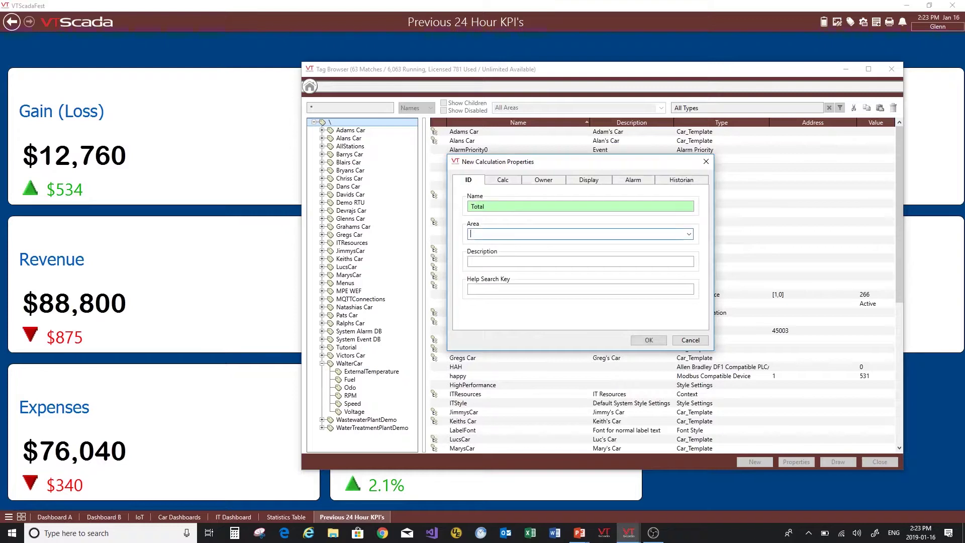
{"action": "left_click", "coordinate": [524, 233]}
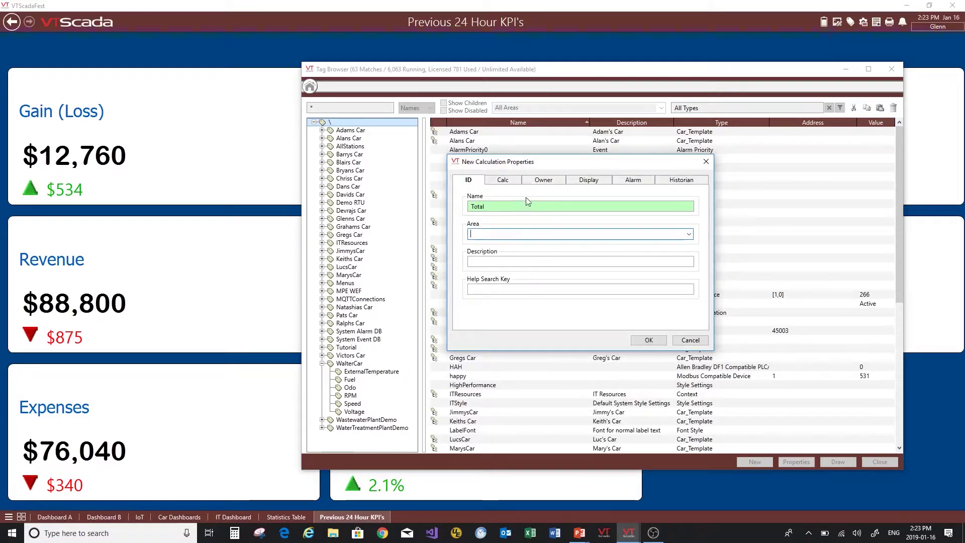
{"action": "left_click", "coordinate": [503, 181]}
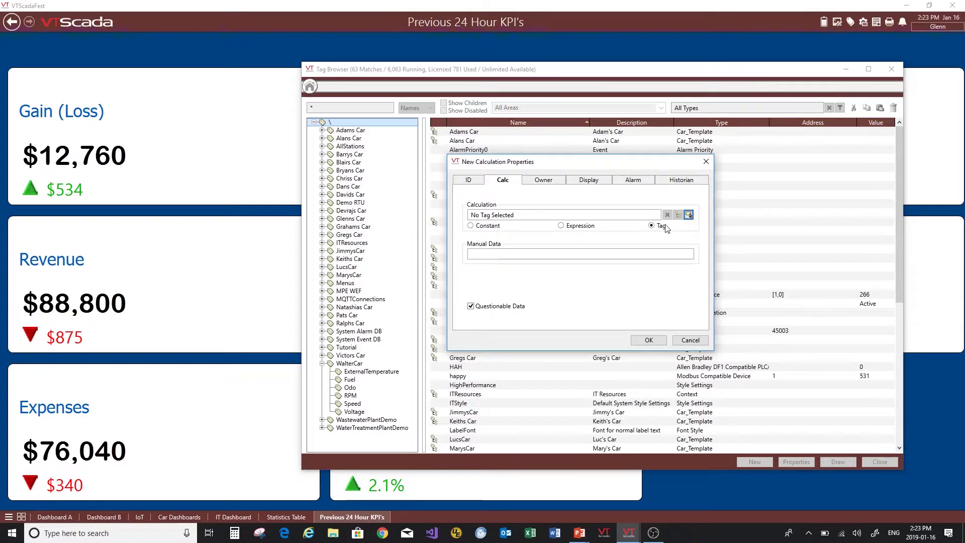
{"action": "left_click", "coordinate": [576, 228]}
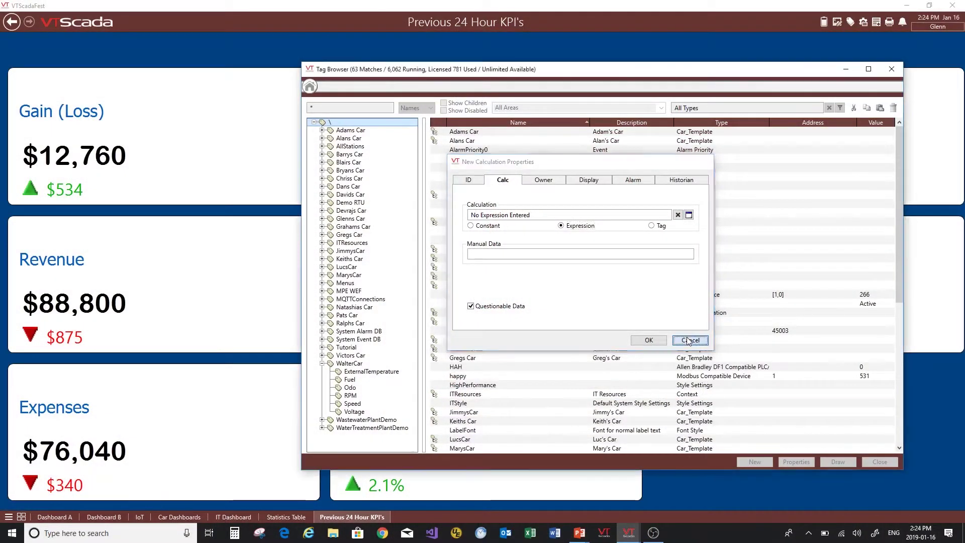
{"action": "left_click", "coordinate": [688, 338]}
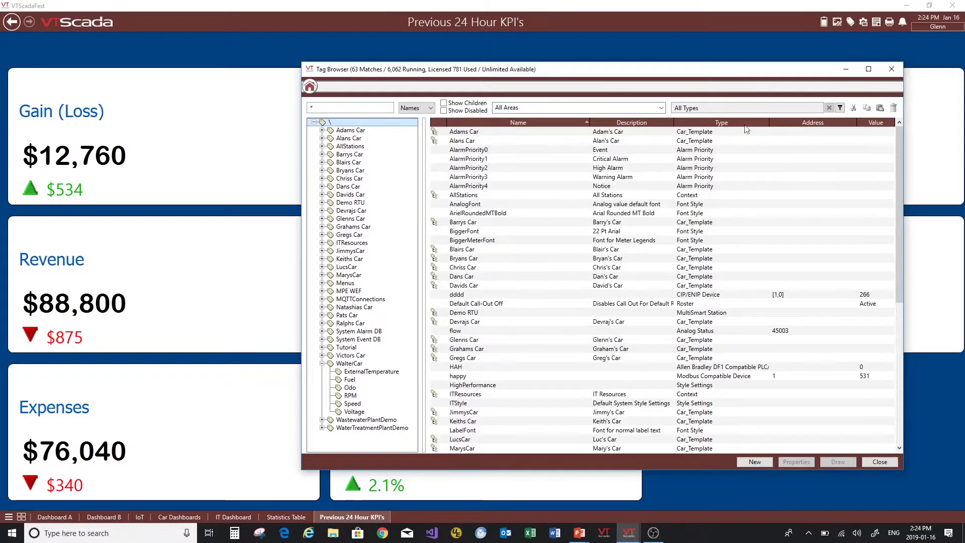
Start a new History Statistics tag under the root and name it "Yesterday Peak Power".
{"action": "left_click", "coordinate": [754, 462]}
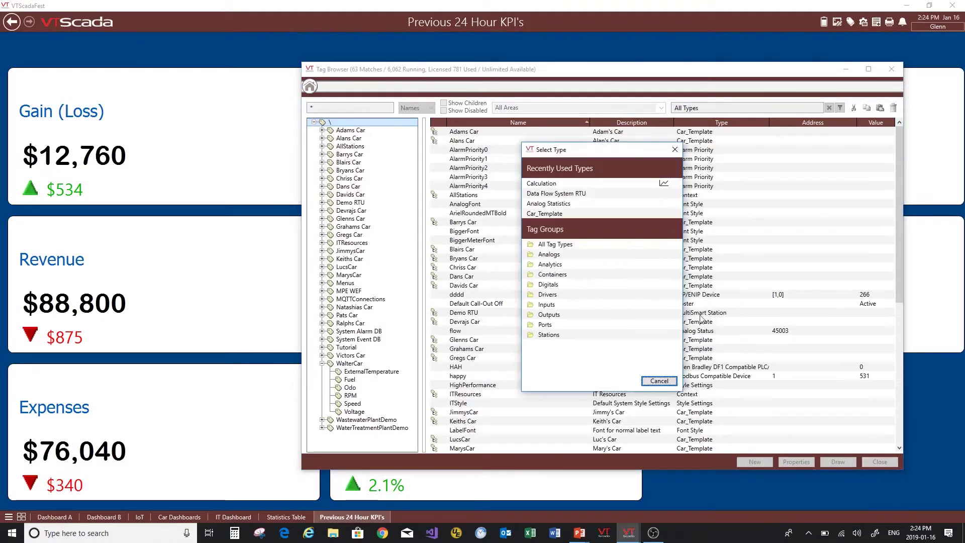
{"action": "left_click", "coordinate": [562, 245]}
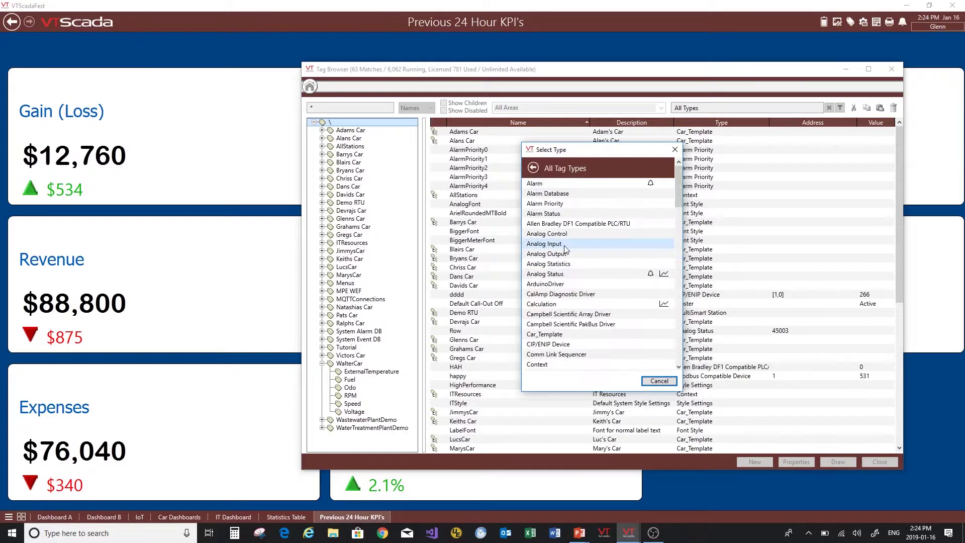
{"action": "left_click_drag", "start_coordinate": [679, 196], "coordinate": [668, 233]}
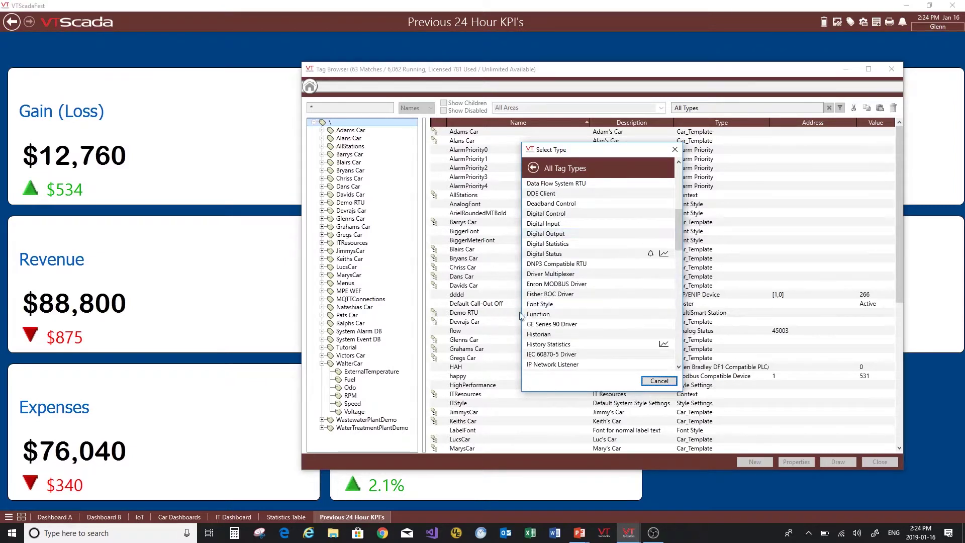
{"action": "left_click", "coordinate": [563, 345]}
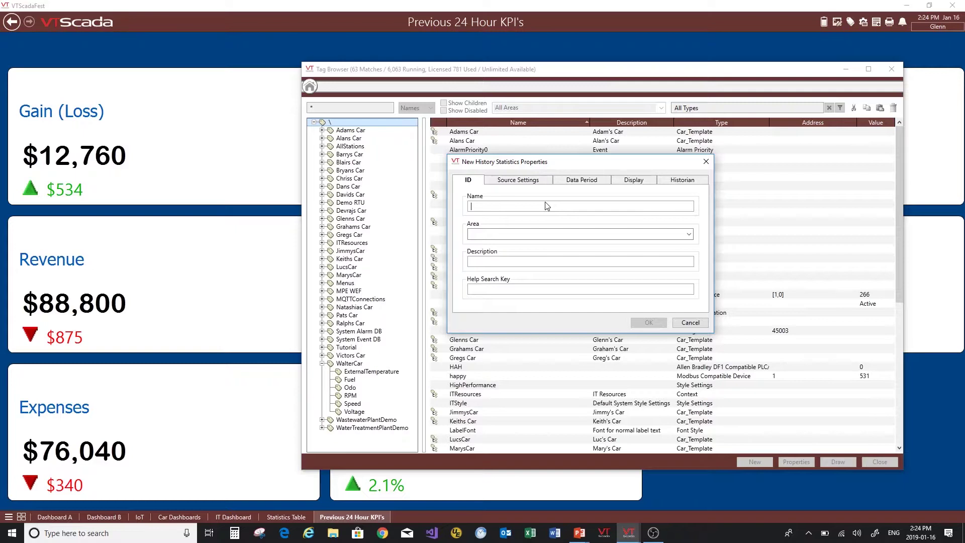
{"action": "type", "text": "Yest"}
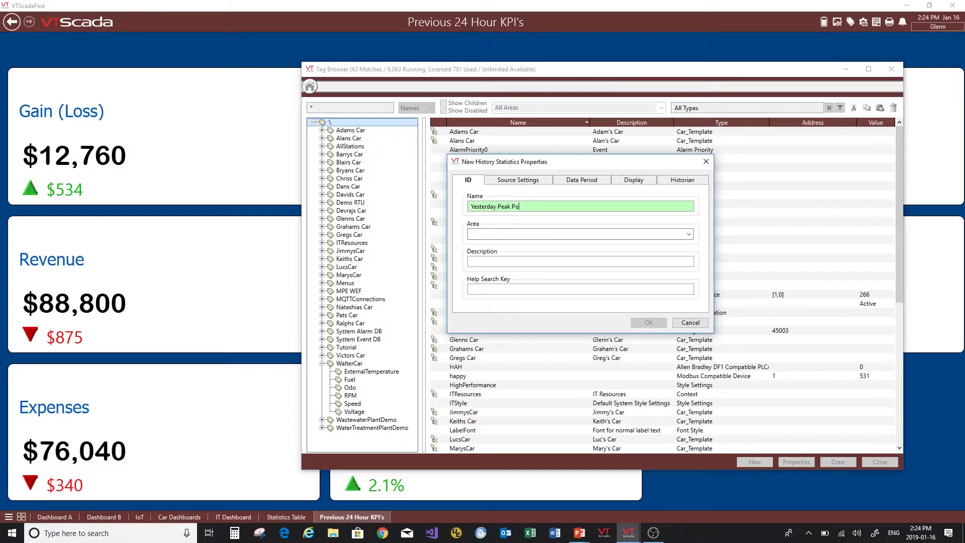
{"action": "type", "text": "er"}
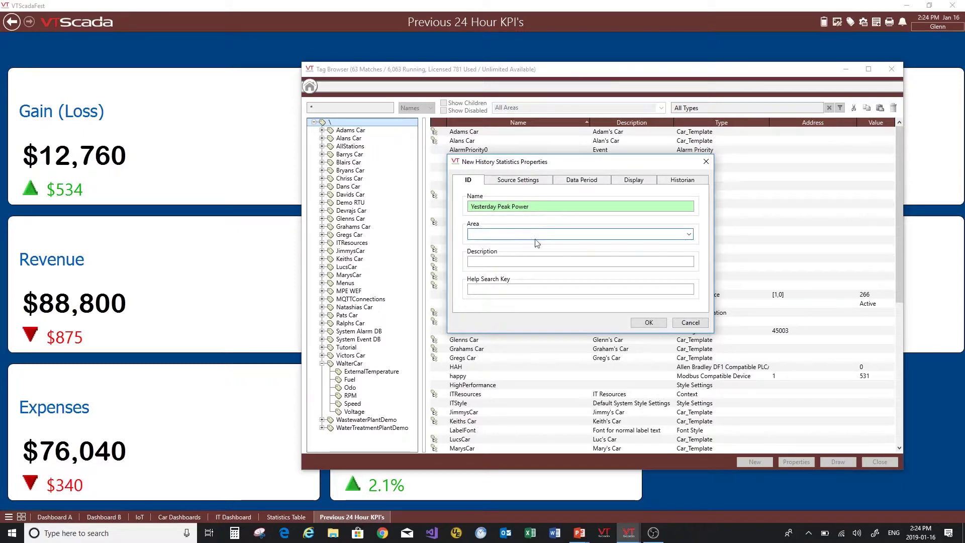
Set the source of the new History Statistics tag to the analog status tag "mvkm k".
{"action": "left_click", "coordinate": [503, 182]}
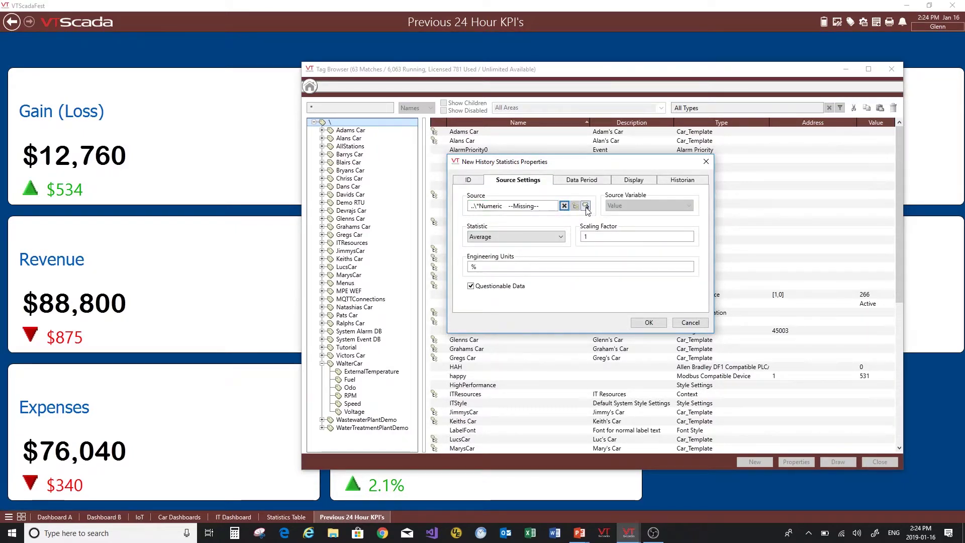
{"action": "left_click", "coordinate": [586, 207]}
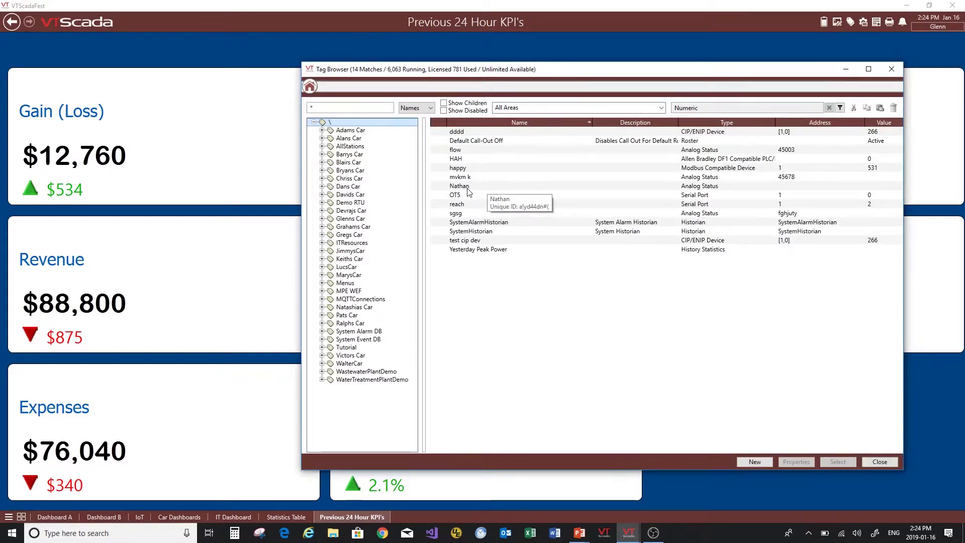
{"action": "left_click", "coordinate": [721, 178]}
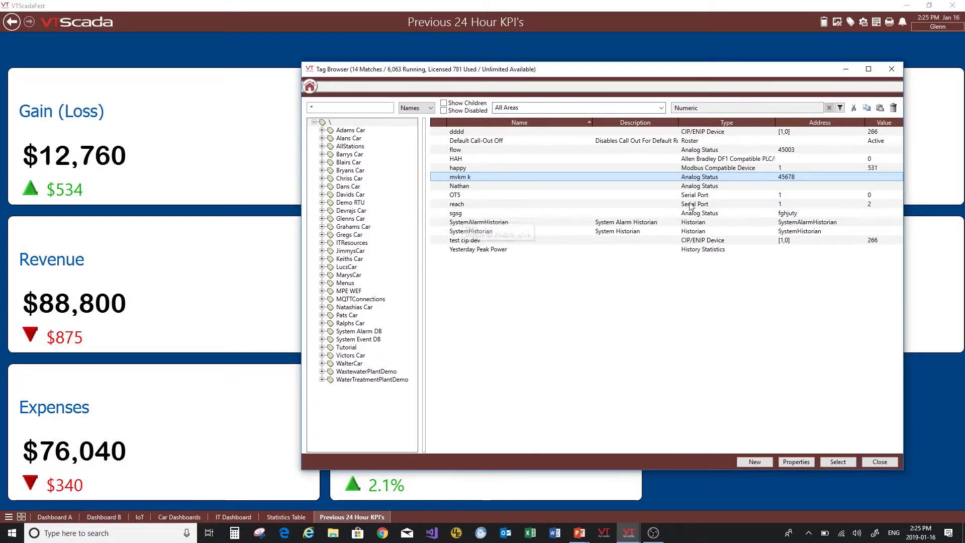
{"action": "left_click", "coordinate": [838, 464]}
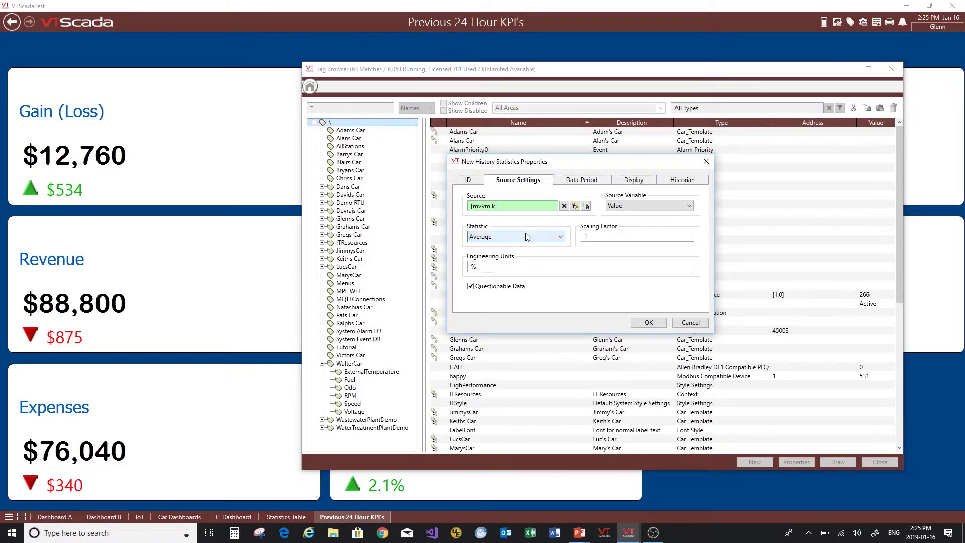
Set the statistic to Maximum with engineering units Gal, and turn off Questionable Data.
{"action": "left_click", "coordinate": [562, 238]}
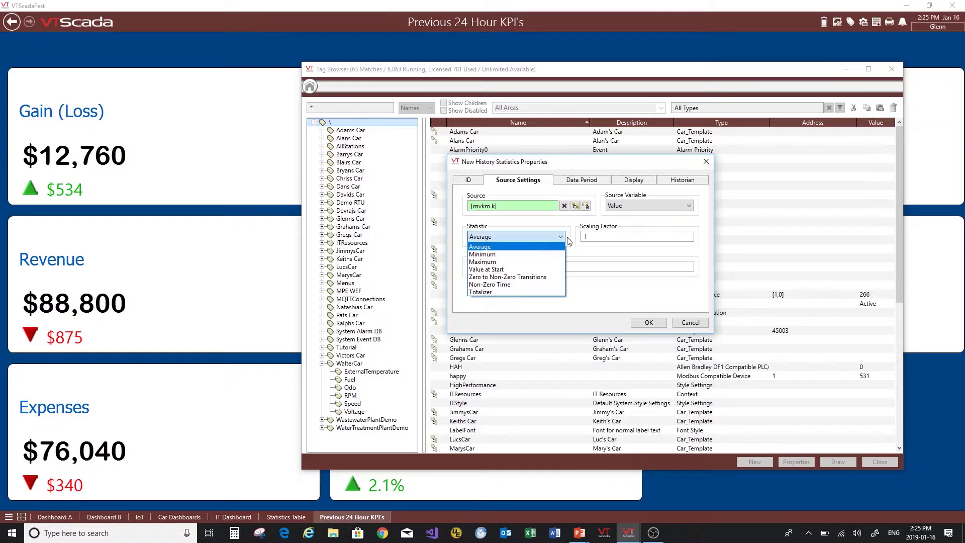
{"action": "left_click", "coordinate": [518, 262]}
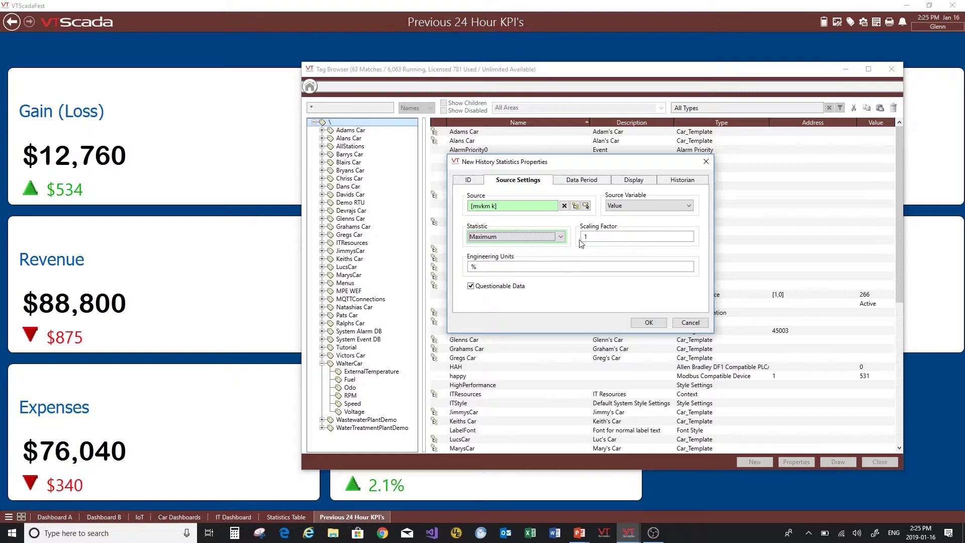
{"action": "double_click", "coordinate": [483, 269]}
{"action": "type", "text": "Gal"}
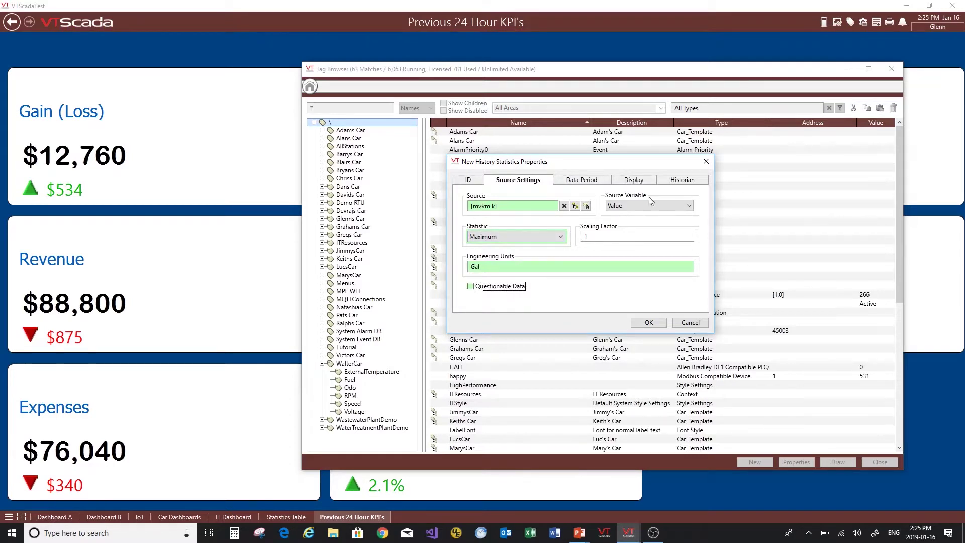
Set the data period to the latest 24 hours with an update rate of 1, save the tag and close the Tag Browser.
{"action": "left_click", "coordinate": [590, 182]}
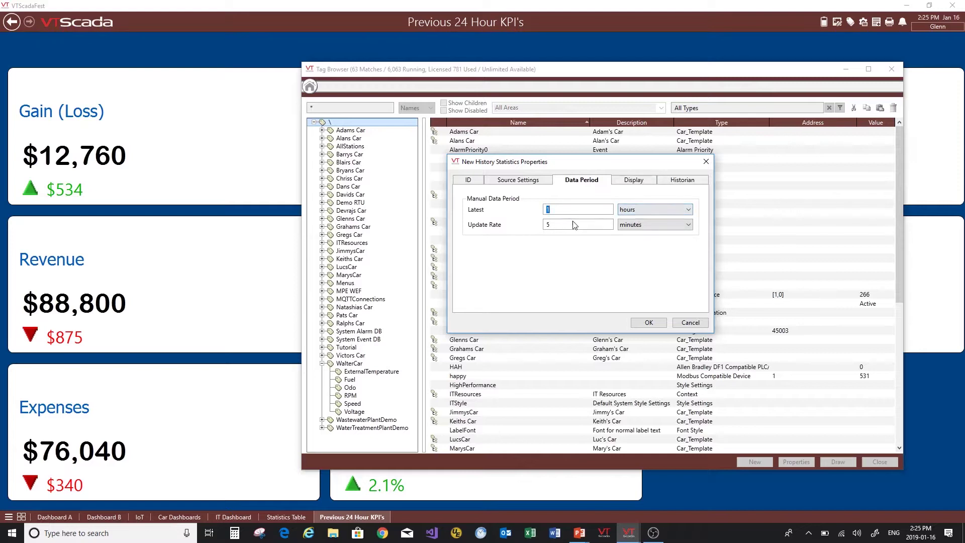
{"action": "type", "text": "24"}
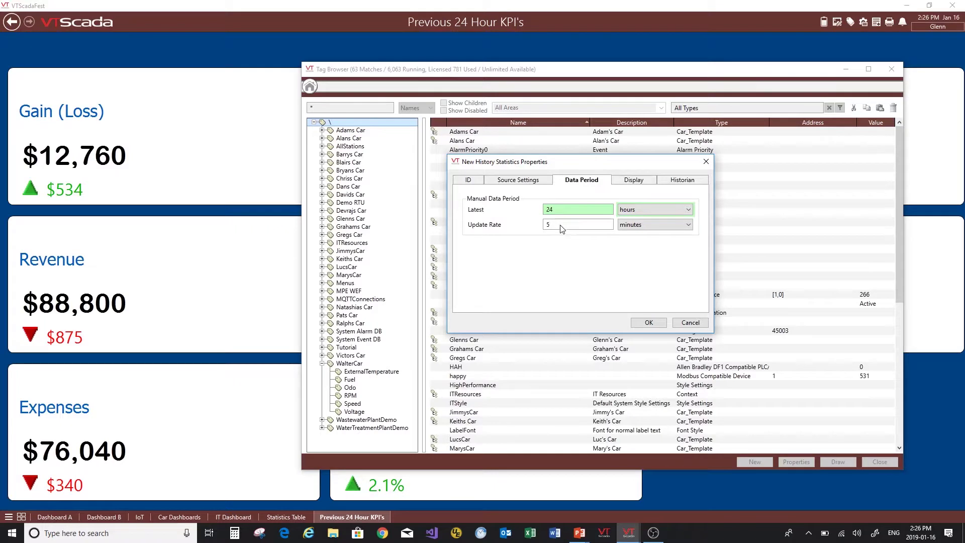
{"action": "left_click_drag", "start_coordinate": [583, 167], "coordinate": [565, 173]}
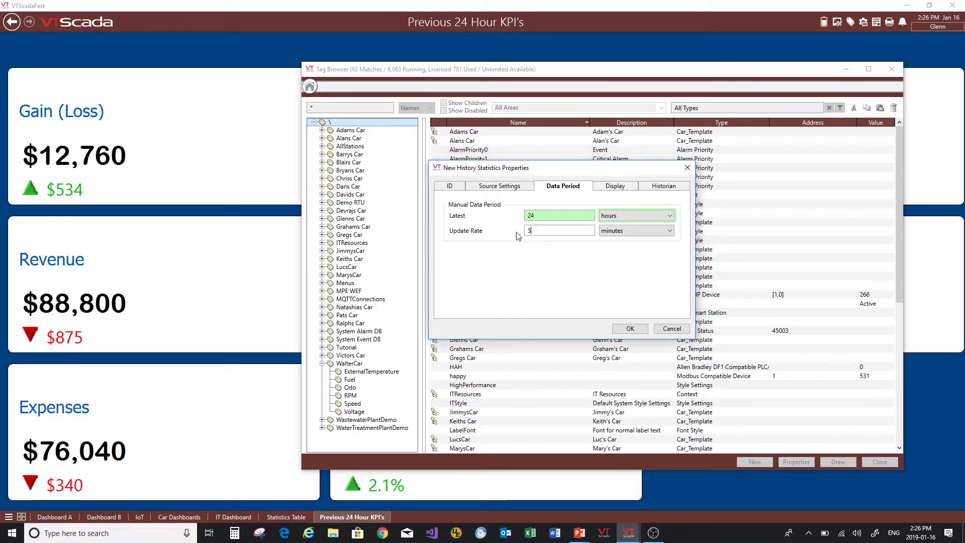
{"action": "key", "text": "Tab"}
{"action": "type", "text": "1"}
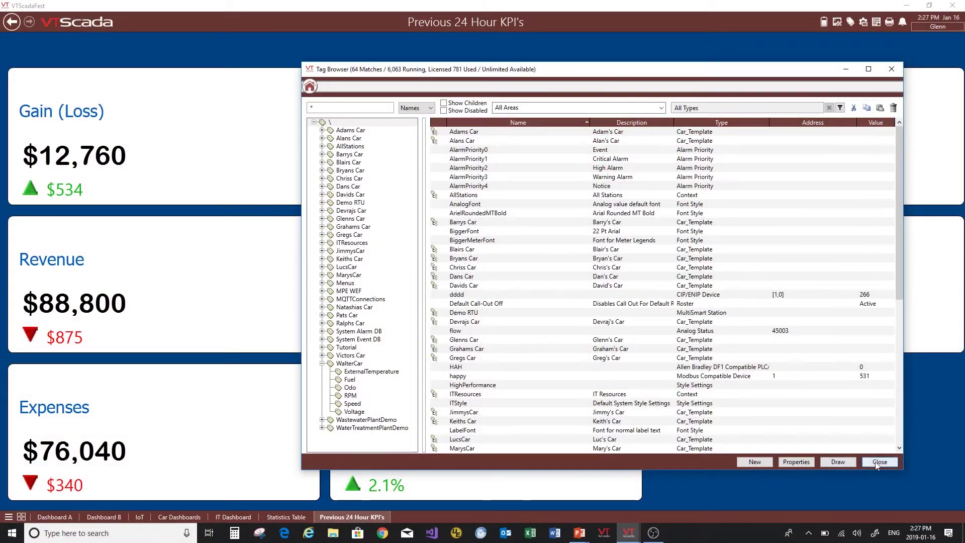
{"action": "left_click", "coordinate": [879, 462]}
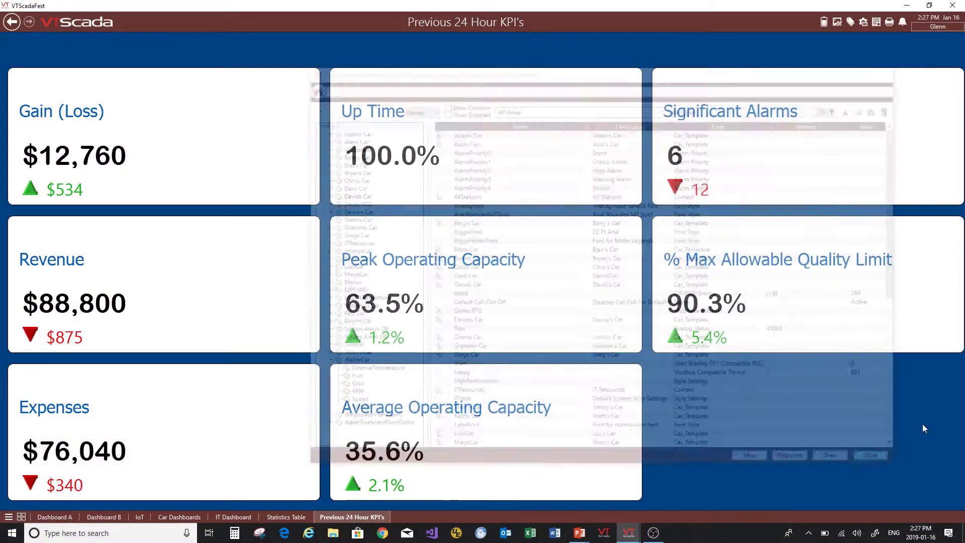